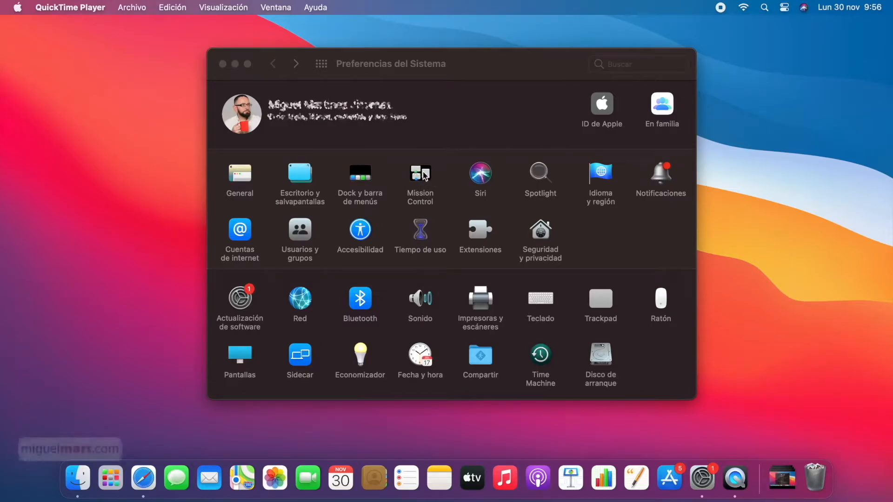
Assign Mission Control to the screen's upper-left active corner in the Mission Control preferences.
{"action": "left_click", "coordinate": [423, 175]}
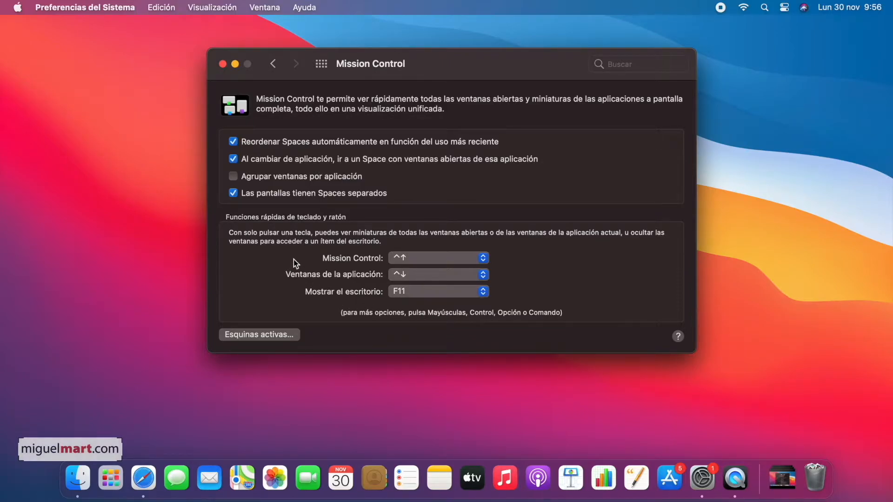
{"action": "left_click", "coordinate": [272, 336]}
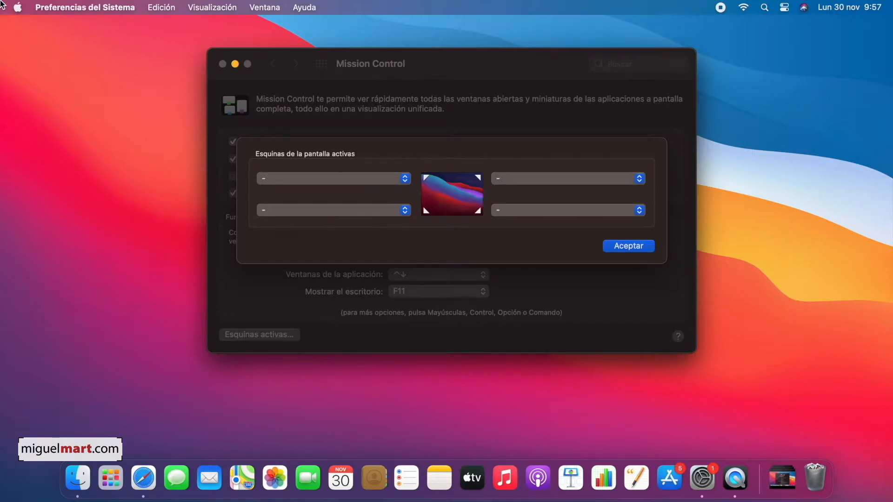
{"action": "left_click", "coordinate": [409, 179]}
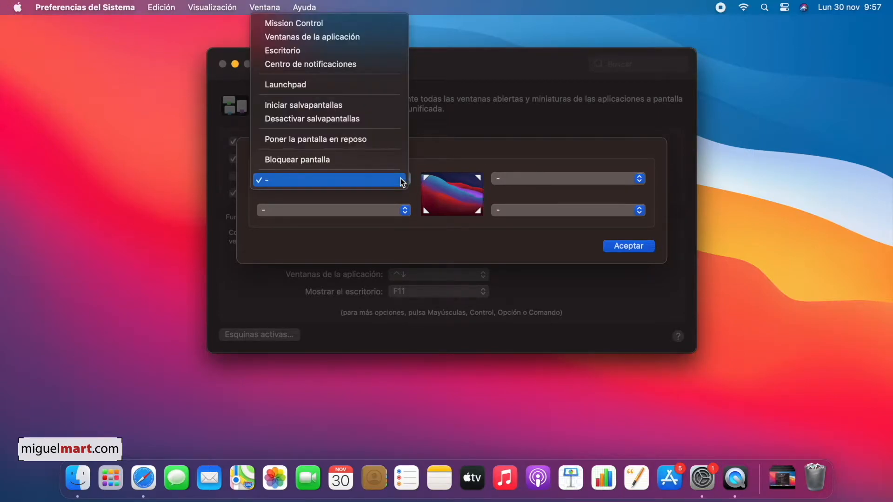
{"action": "left_click", "coordinate": [326, 24]}
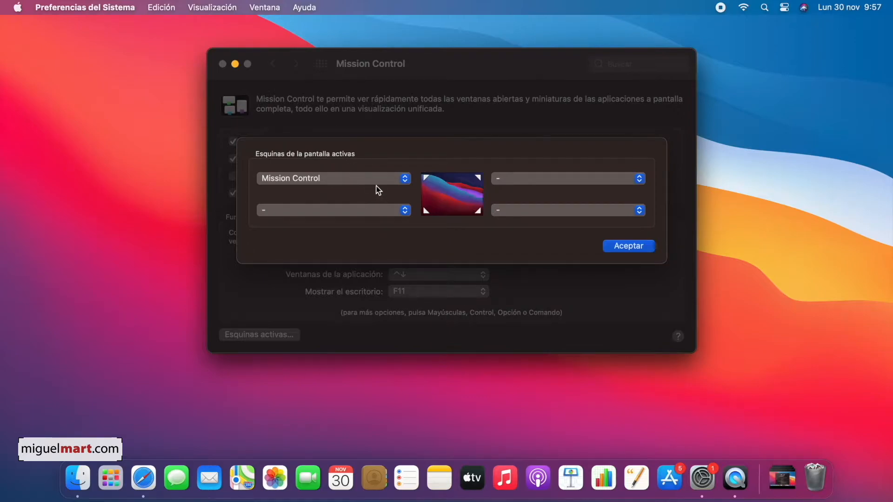
Trigger Mission Control from its active corner and add three new desktops.
{"action": "mouse_move", "coordinate": [0, 0]}
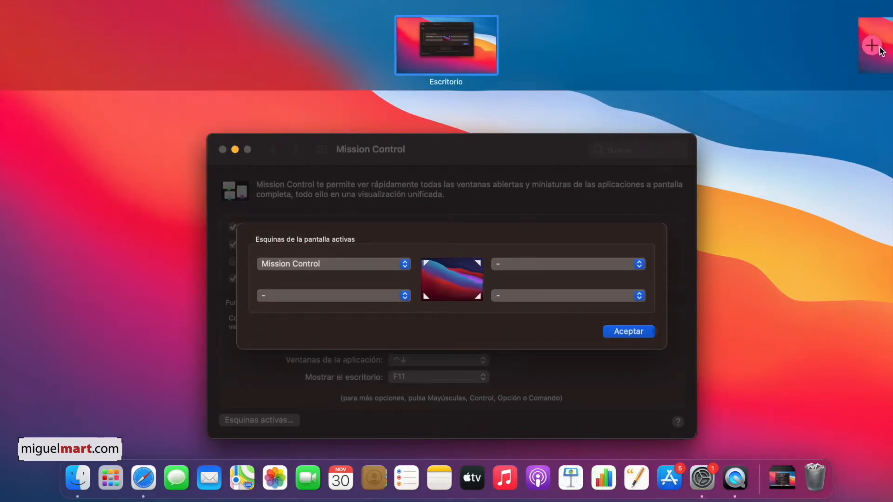
{"action": "left_click", "coordinate": [872, 45]}
{"action": "left_click", "coordinate": [867, 50]}
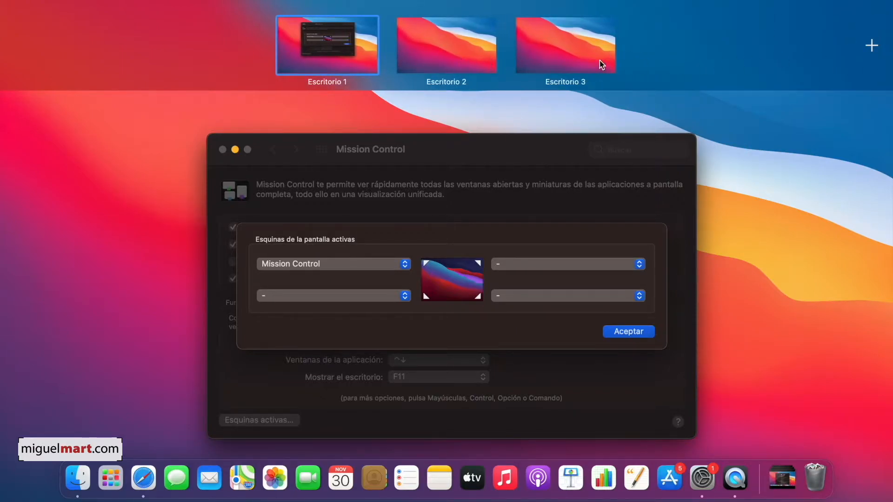
{"action": "left_click", "coordinate": [869, 56]}
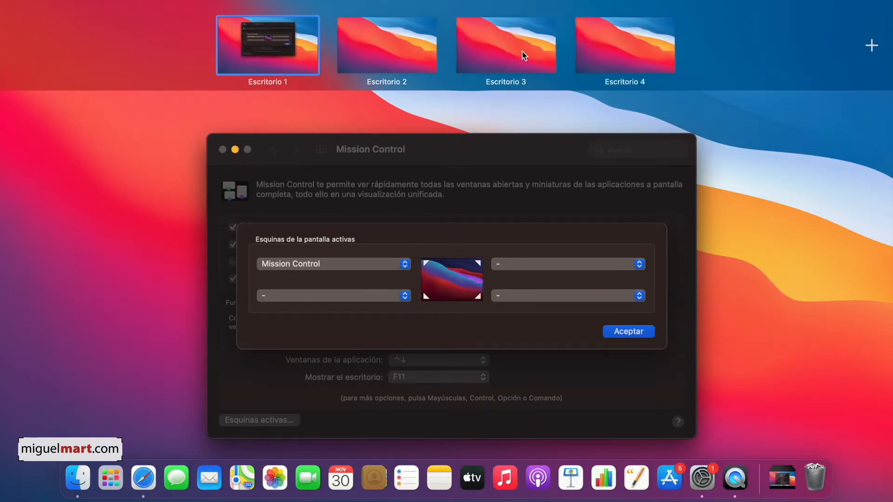
Move the preferences window to Escritorio 2 and back to Escritorio 1, switching between desktops to show it.
{"action": "left_click_drag", "start_coordinate": [458, 279], "coordinate": [391, 53]}
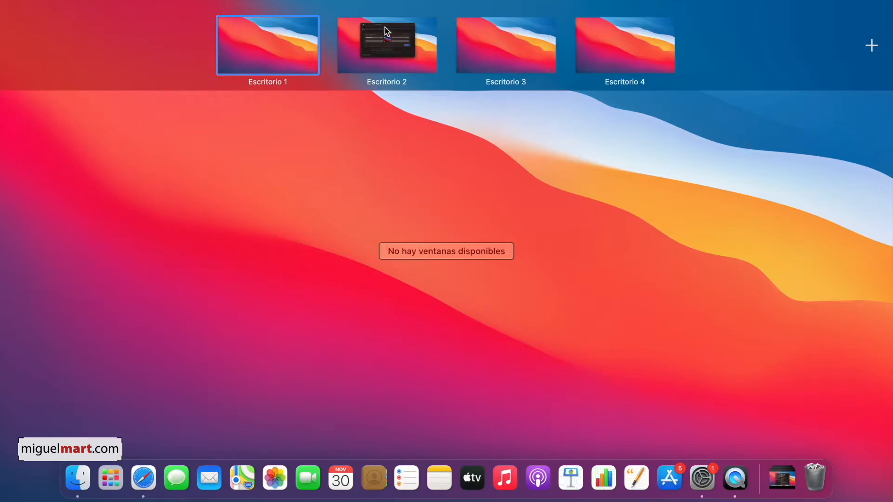
{"action": "left_click", "coordinate": [393, 40]}
{"action": "key", "text": "ctrl+Up"}
{"action": "left_click_drag", "start_coordinate": [470, 287], "coordinate": [286, 50]}
{"action": "left_click", "coordinate": [286, 50]}
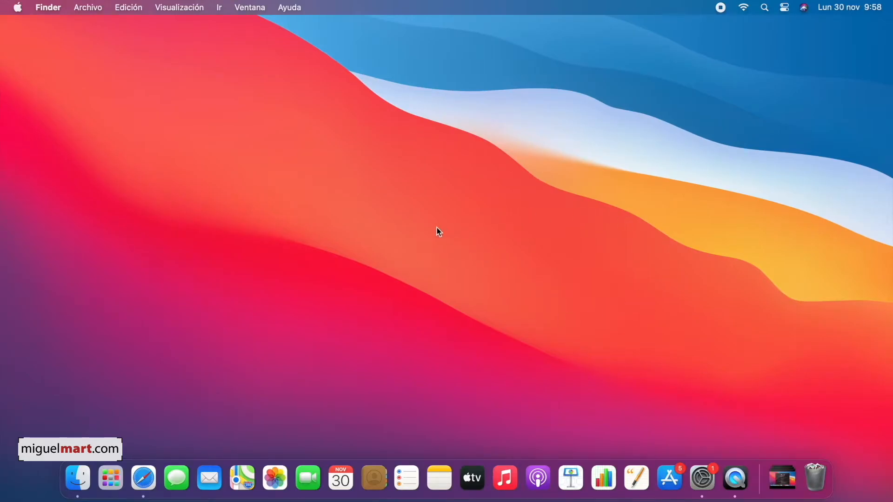
{"action": "key", "text": "ctrl+Left"}
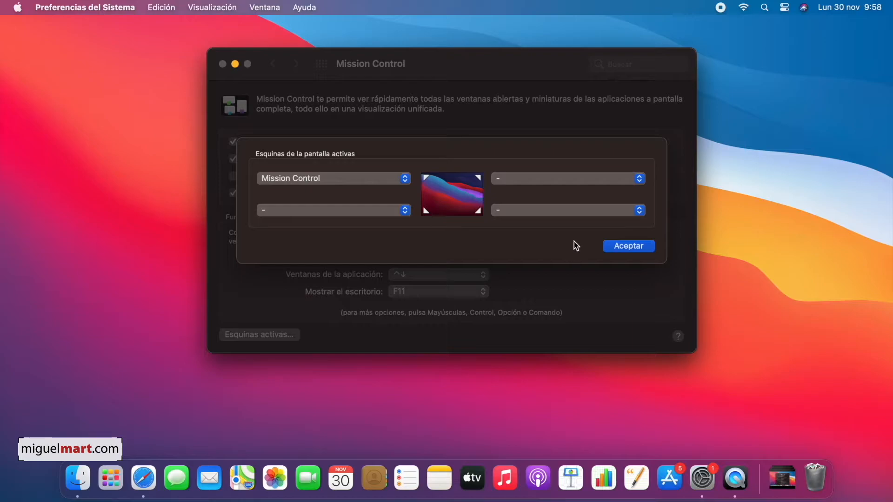
Assign "Poner la pantalla en reposo" to the screen's lower-right active corner.
{"action": "left_click", "coordinate": [570, 211]}
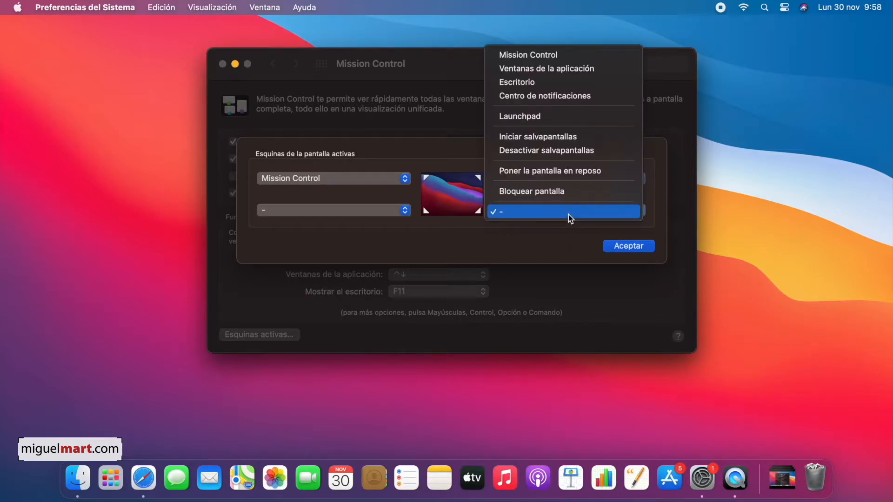
{"action": "left_click", "coordinate": [567, 172]}
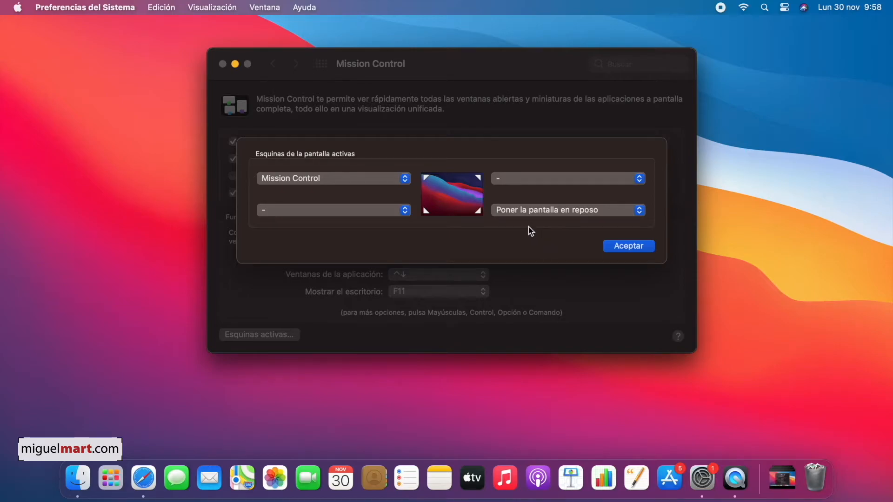
Assign "Bloquear pantalla" to the screen's lower-right active corner and accept the active corners settings.
{"action": "left_click", "coordinate": [567, 210]}
{"action": "left_click", "coordinate": [566, 193]}
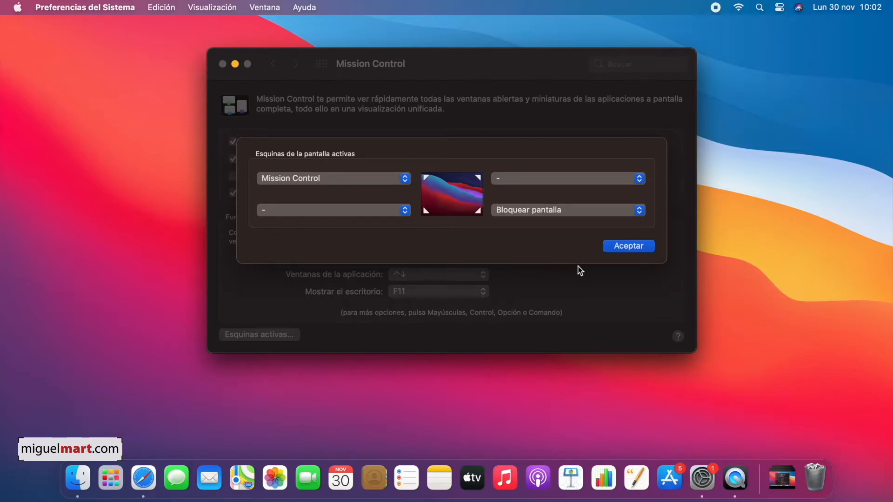
{"action": "left_click", "coordinate": [628, 248]}
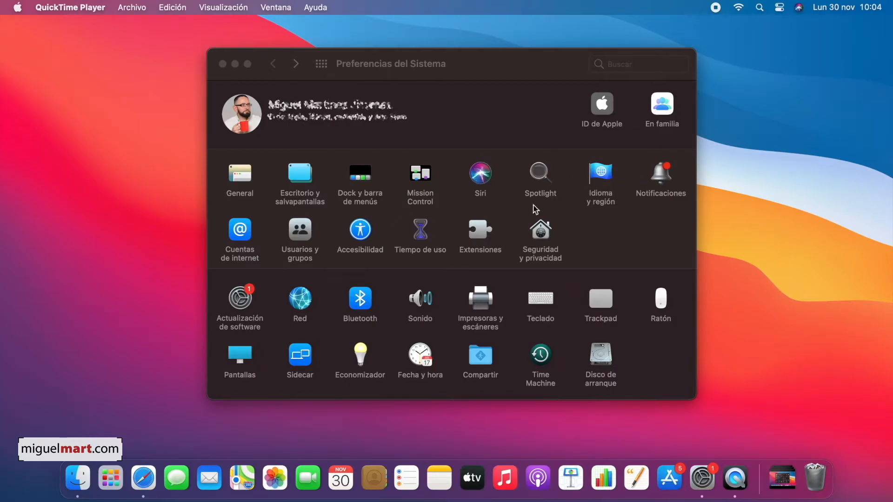
Open the Zoom settings in Accesibilidad and switch the keyboard zoom shortcuts option off and on again.
{"action": "left_click", "coordinate": [362, 232]}
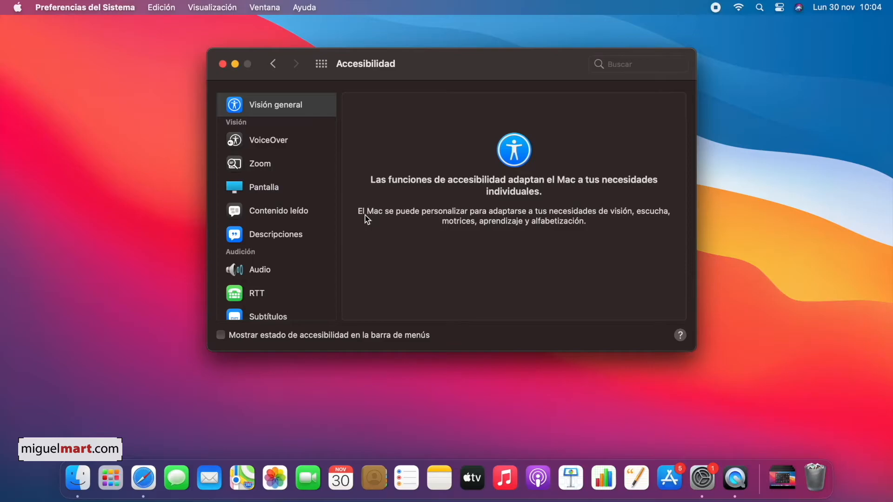
{"action": "left_click", "coordinate": [261, 165]}
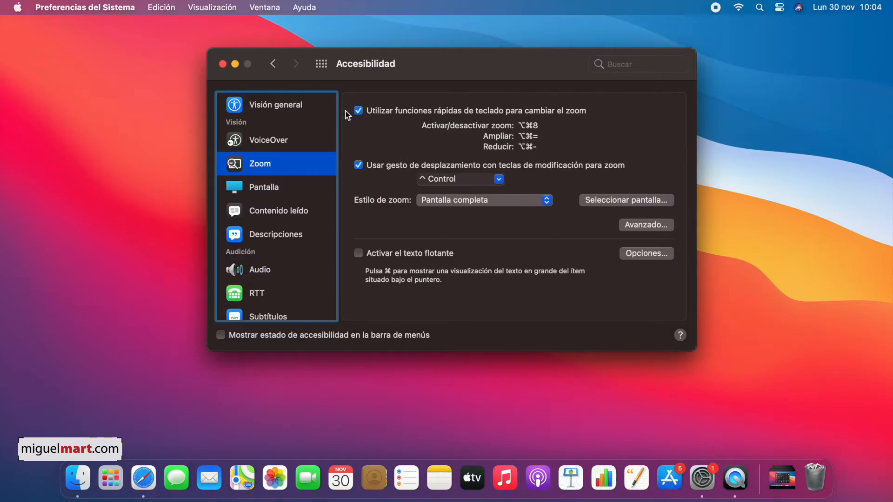
{"action": "left_click", "coordinate": [362, 112]}
{"action": "left_click", "coordinate": [362, 112]}
Test the modifier scroll gesture by magnifying the screen around the Zoom settings and returning to normal size.
{"action": "scroll", "coordinate": [464, 189], "scroll_direction": "up", "scroll_amount": 2, "text": "ctrl"}
{"action": "scroll", "coordinate": [465, 189], "scroll_direction": "up", "scroll_amount": 10, "text": "ctrl"}
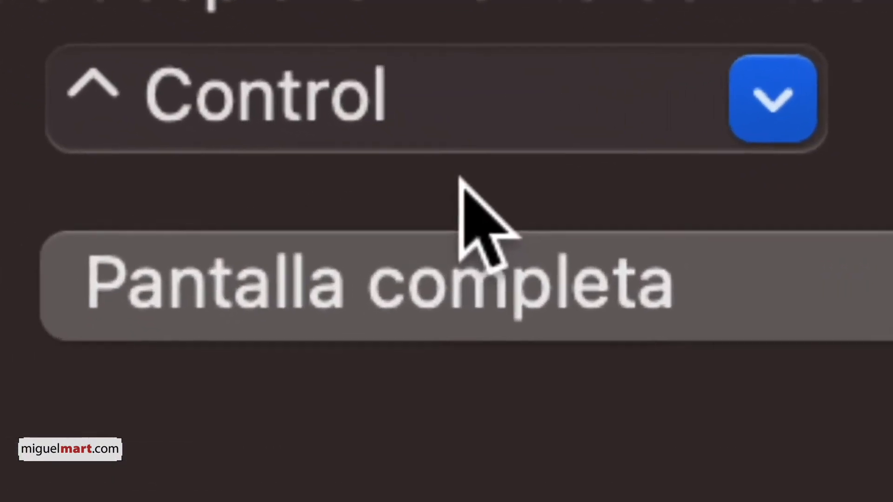
{"action": "scroll", "coordinate": [463, 188], "scroll_direction": "down", "scroll_amount": 6, "text": "ctrl"}
{"action": "scroll", "coordinate": [462, 187], "scroll_direction": "down", "scroll_amount": 4, "text": "ctrl"}
{"action": "scroll", "coordinate": [155, 80], "scroll_direction": "up", "scroll_amount": 6, "text": "ctrl"}
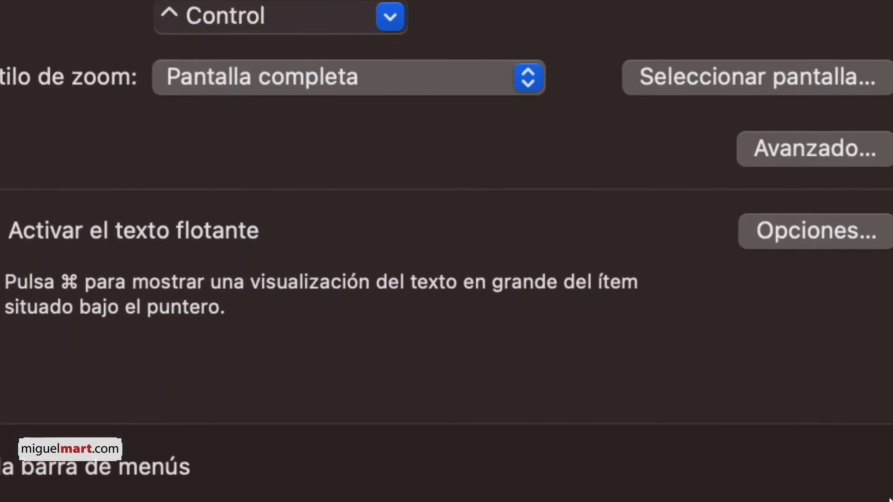
{"action": "scroll", "coordinate": [217, 201], "scroll_direction": "down", "scroll_amount": 5, "text": "ctrl"}
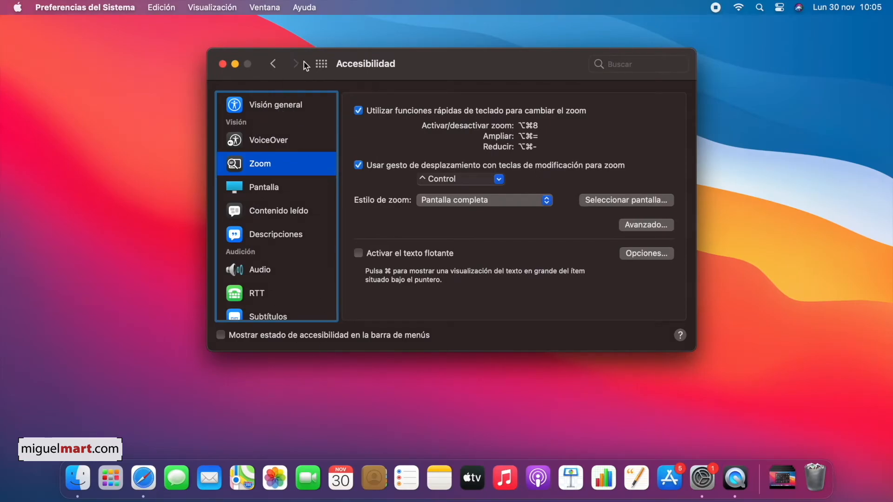
Magnify the upper-left area of the desktop and view the Preferencias del Sistema application menu, then dismiss it.
{"action": "scroll", "coordinate": [44, 26], "scroll_direction": "up", "scroll_amount": 5, "text": "ctrl"}
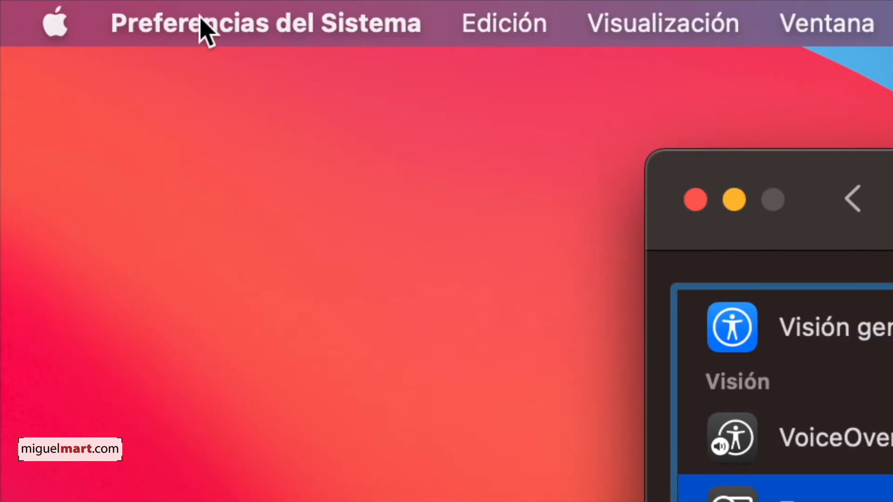
{"action": "left_click", "coordinate": [233, 25]}
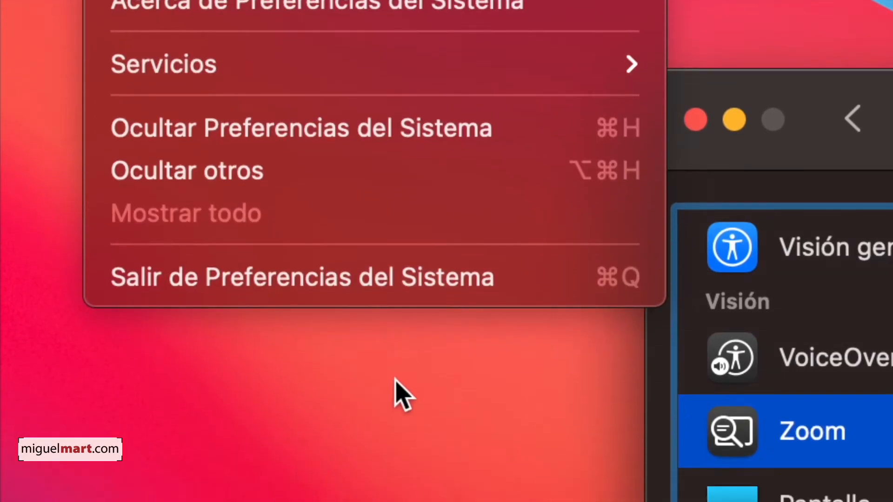
{"action": "left_click", "coordinate": [395, 474]}
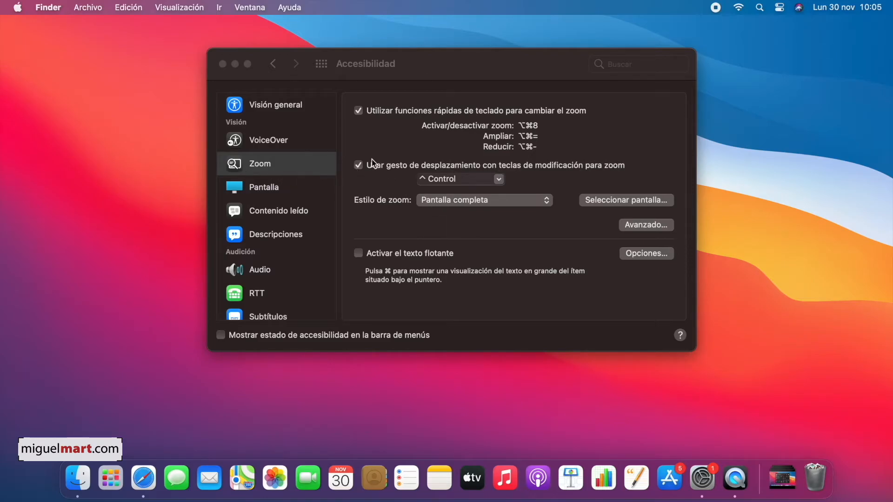
Magnify the inactive Accesibilidad window with the scroll gesture and return the screen to normal size.
{"action": "scroll", "coordinate": [248, 155], "scroll_direction": "up", "scroll_amount": 10}
{"action": "scroll", "coordinate": [243, 145], "scroll_direction": "down", "scroll_amount": 10}
{"action": "scroll", "coordinate": [496, 222], "scroll_direction": "up", "scroll_amount": 10, "text": "ctrl"}
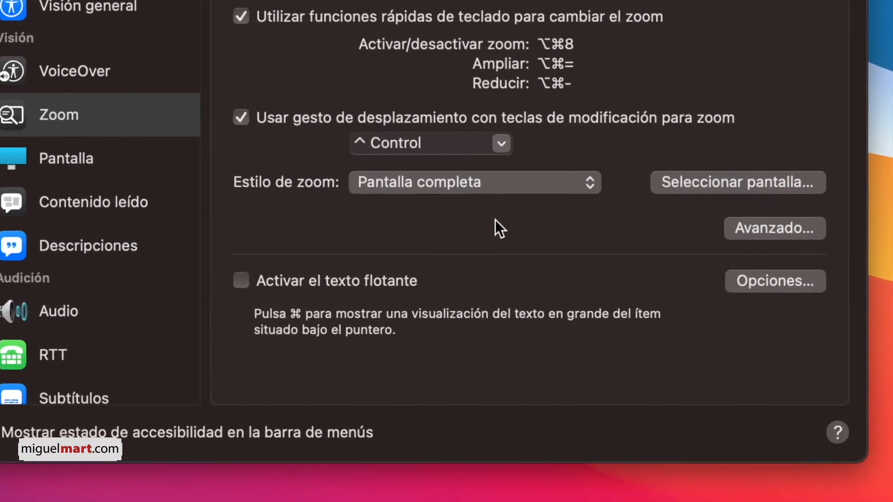
{"action": "scroll", "coordinate": [495, 220], "scroll_direction": "down", "scroll_amount": 10, "text": "ctrl"}
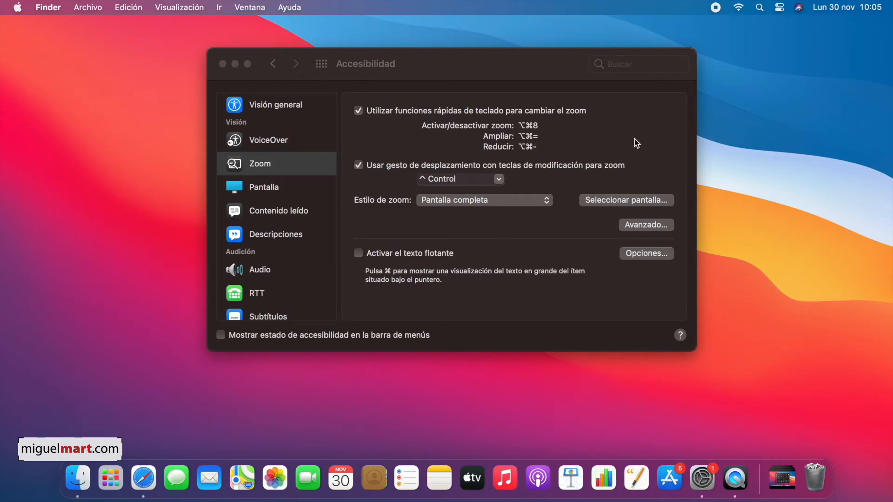
Set the cursor size to about the third mark from Normal in the Pantalla accessibility settings and return to all preferences.
{"action": "left_click", "coordinate": [606, 138]}
{"action": "left_click", "coordinate": [262, 188]}
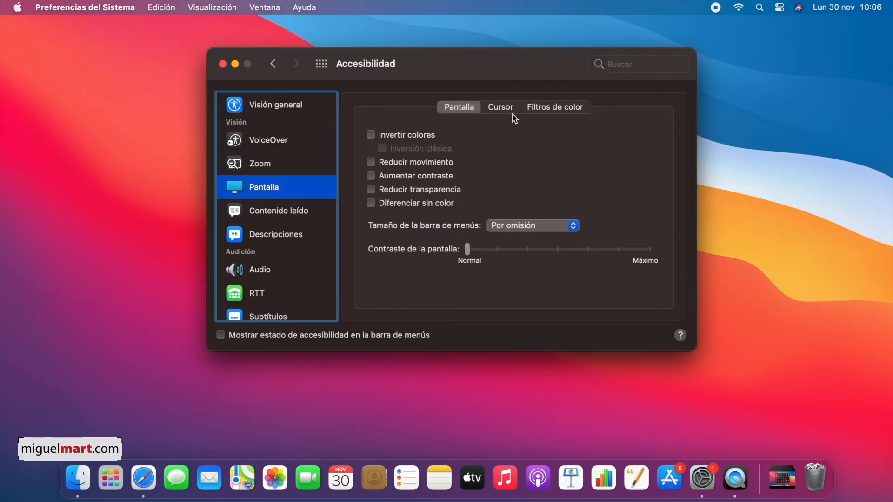
{"action": "left_click", "coordinate": [501, 106]}
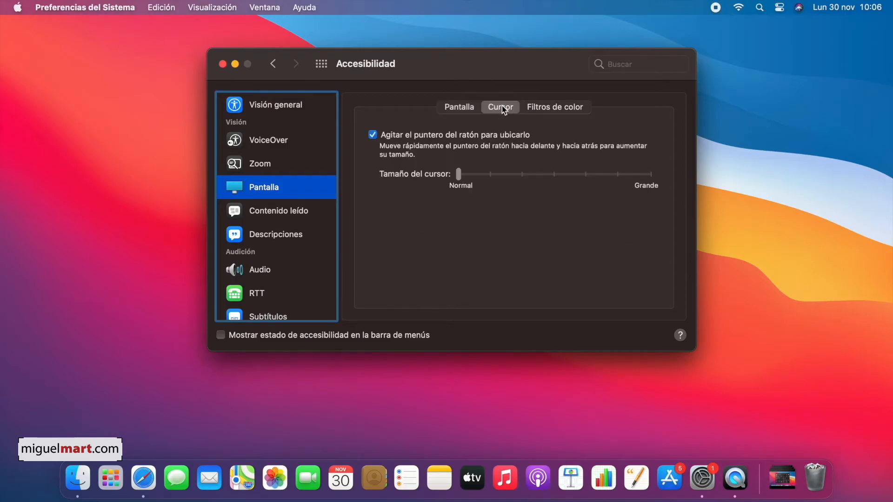
{"action": "left_click_drag", "start_coordinate": [459, 178], "coordinate": [640, 187]}
{"action": "left_click_drag", "start_coordinate": [644, 175], "coordinate": [522, 180]}
{"action": "left_click", "coordinate": [275, 65]}
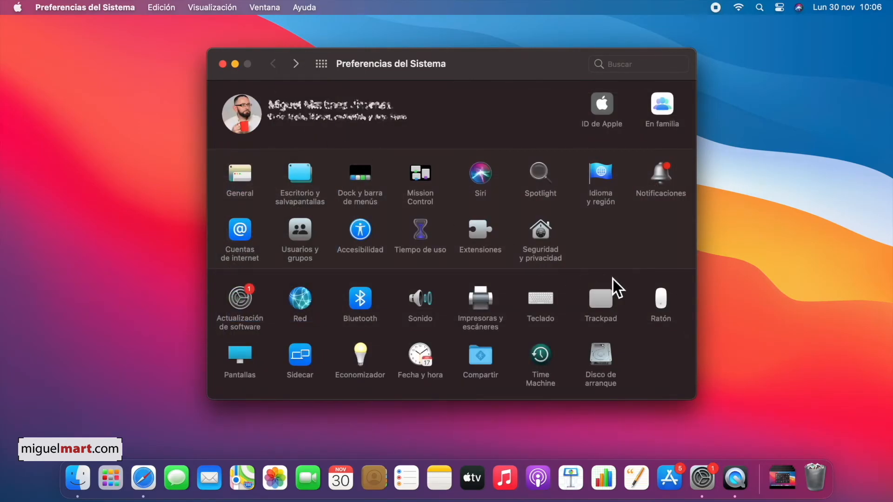